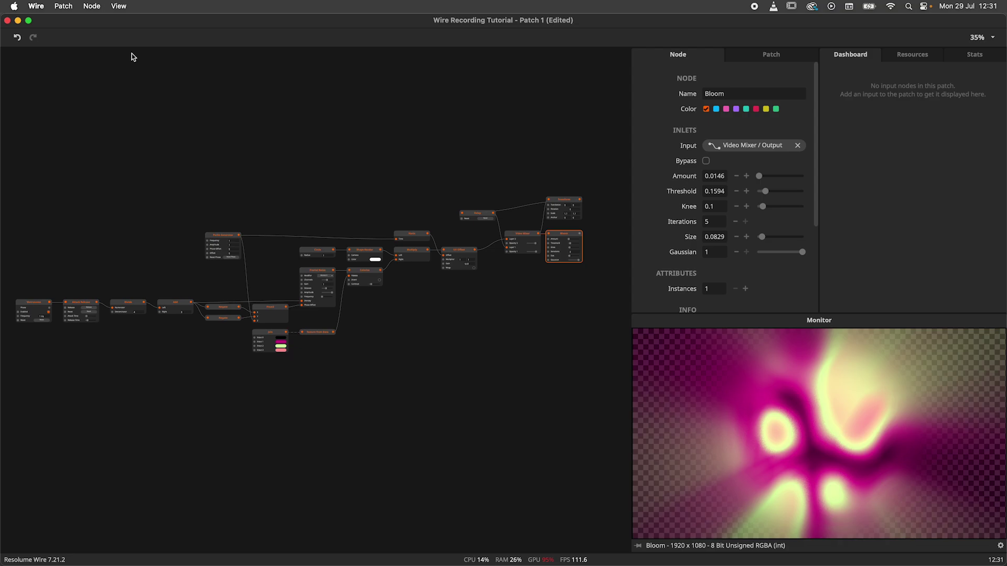
Try exporting the patch from the menu, then cancel because no output node exists
{"action": "left_click", "coordinate": [63, 7]}
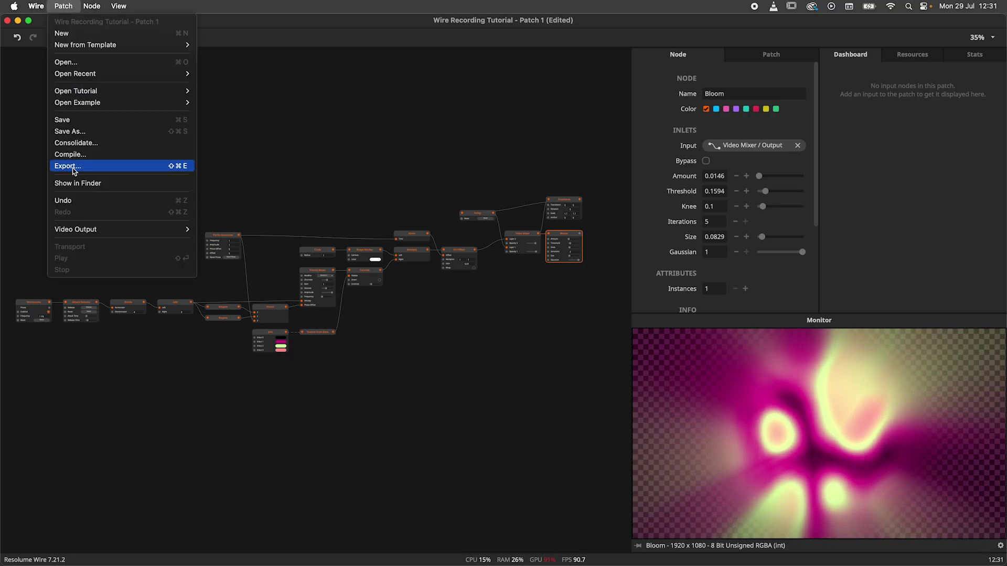
{"action": "left_click", "coordinate": [67, 166]}
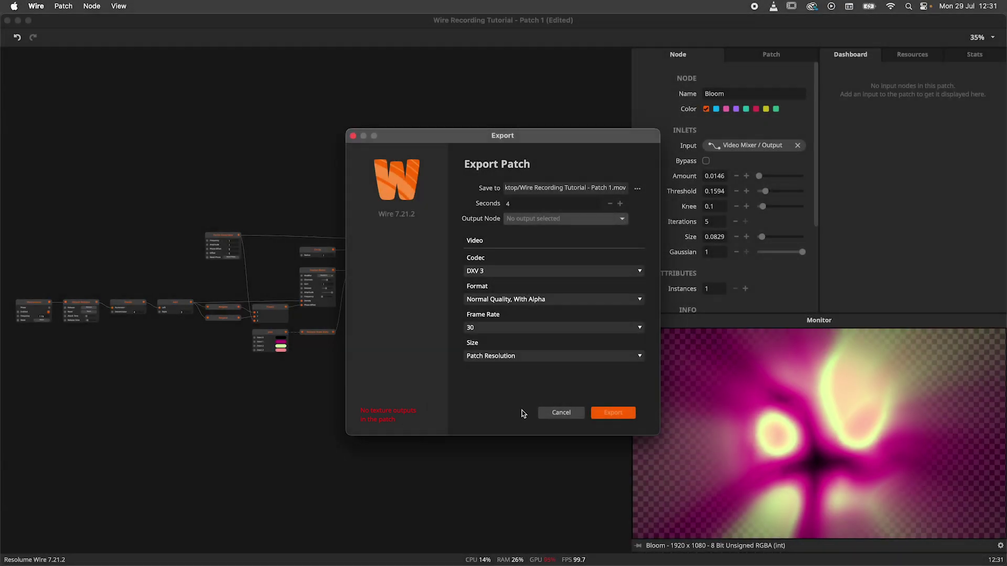
{"action": "left_click", "coordinate": [548, 412]}
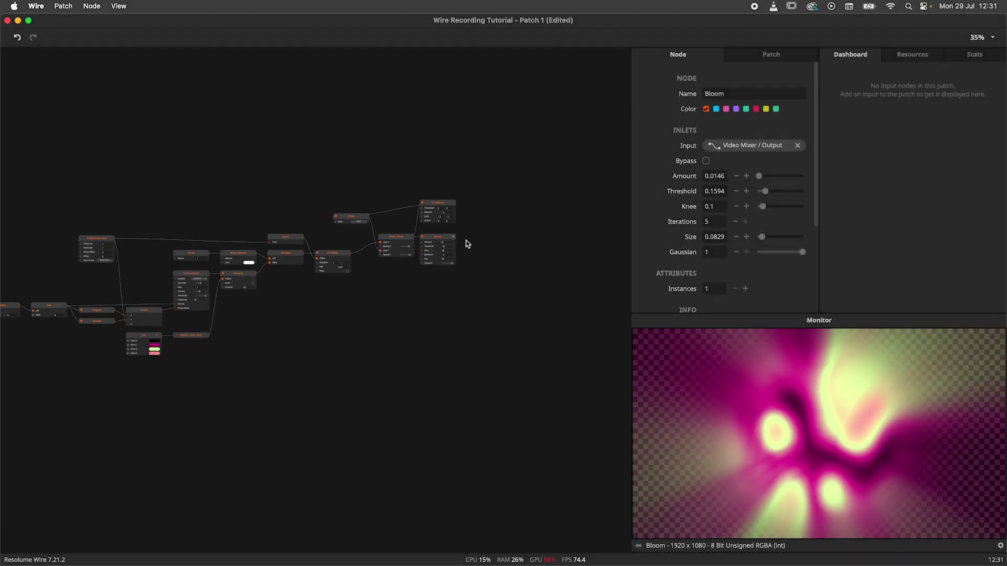
Add a Texture Out node after Bloom and bring up the export settings
{"action": "double_click", "coordinate": [465, 244]}
{"action": "type", "text": "tex"}
{"action": "left_click", "coordinate": [400, 279]}
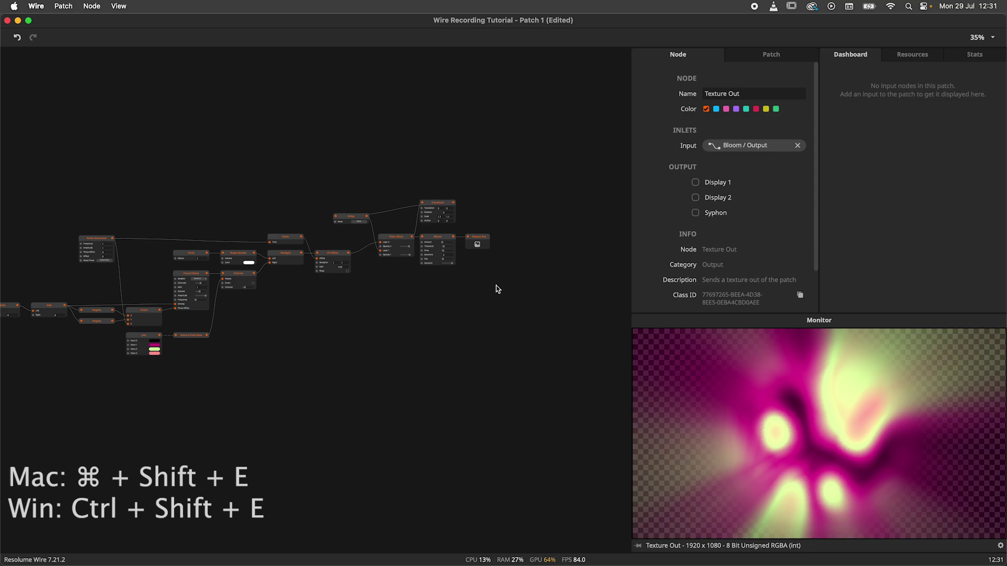
{"action": "key", "text": "super+shift+e"}
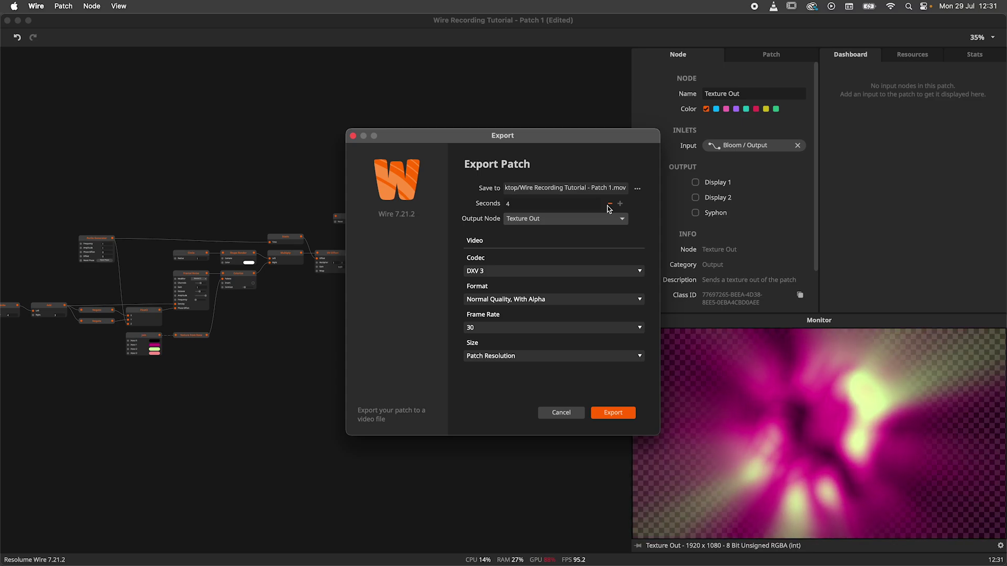
Set the export output to Texture Out with DXV 3 at Normal Quality, With Alpha
{"action": "left_click", "coordinate": [618, 220]}
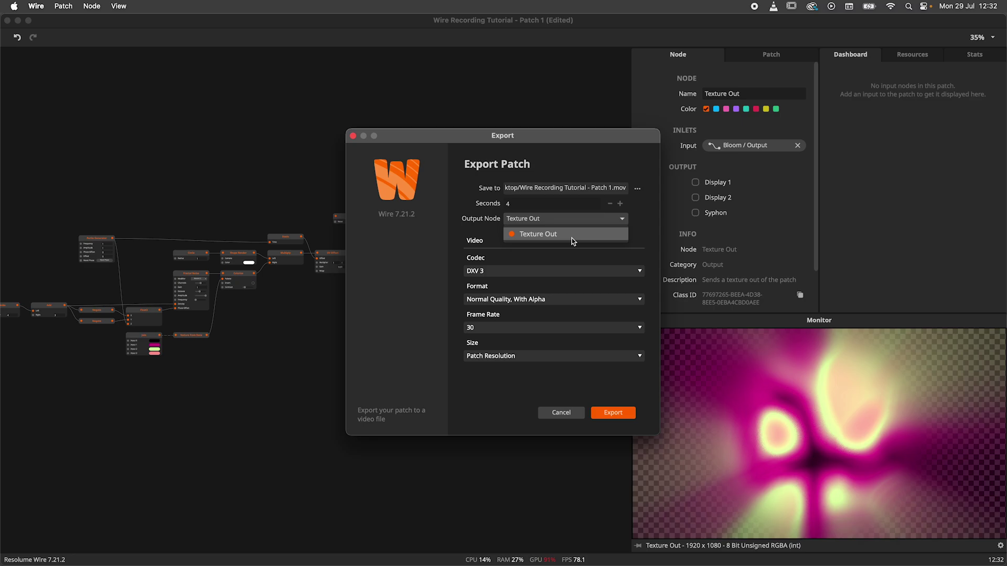
{"action": "left_click", "coordinate": [633, 229]}
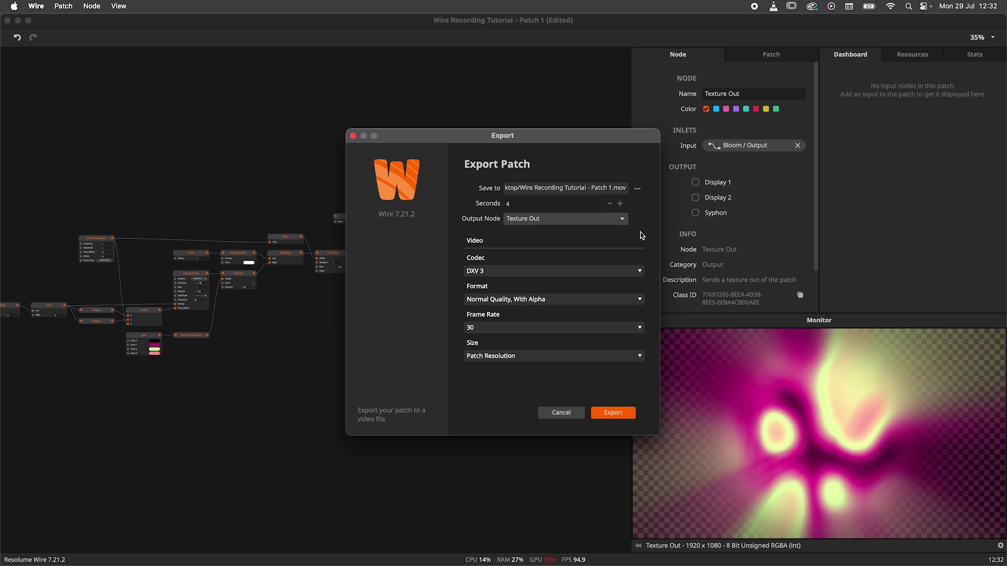
{"action": "left_click", "coordinate": [636, 271]}
{"action": "left_click", "coordinate": [635, 270]}
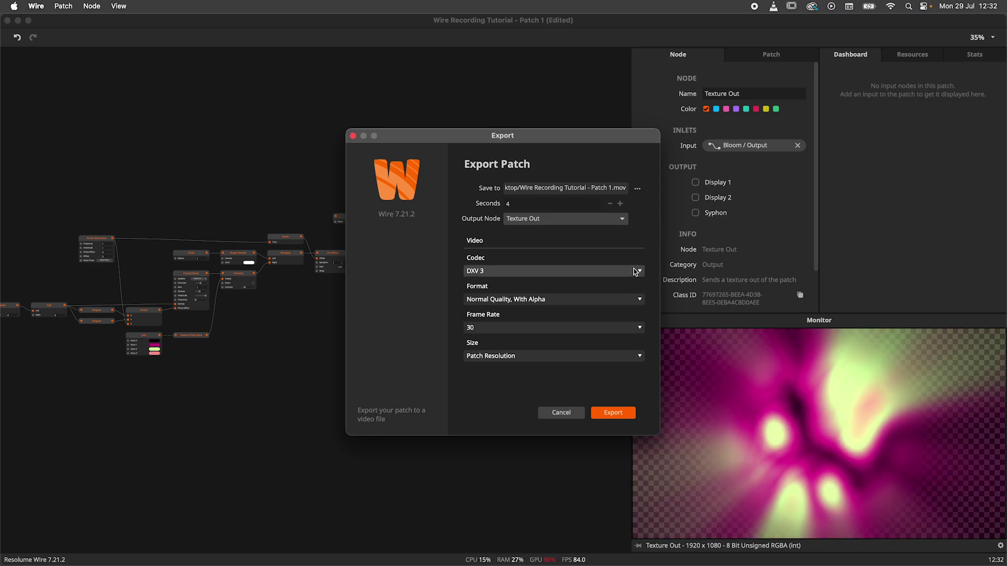
{"action": "left_click", "coordinate": [631, 299]}
{"action": "left_click", "coordinate": [622, 312]}
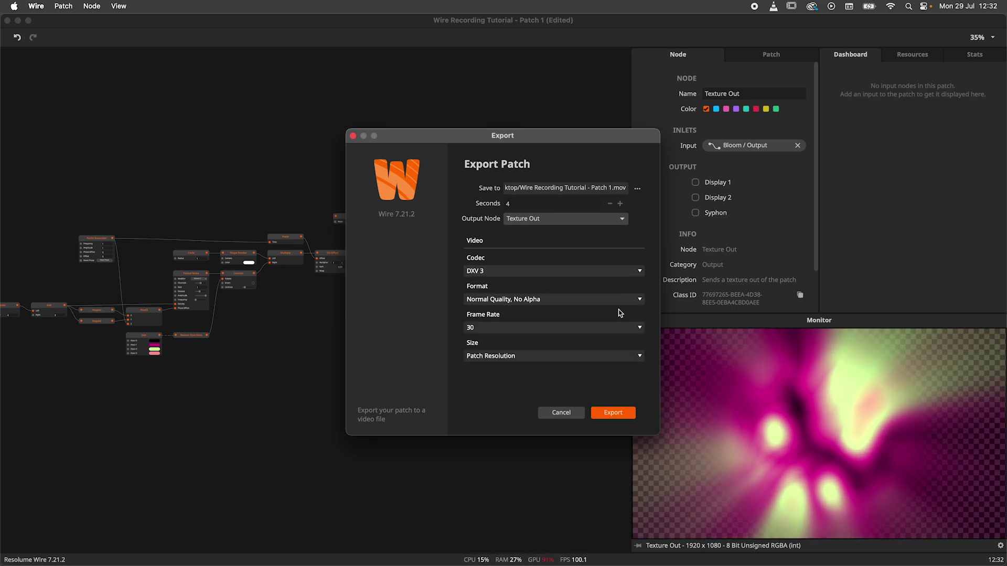
{"action": "left_click", "coordinate": [623, 300]}
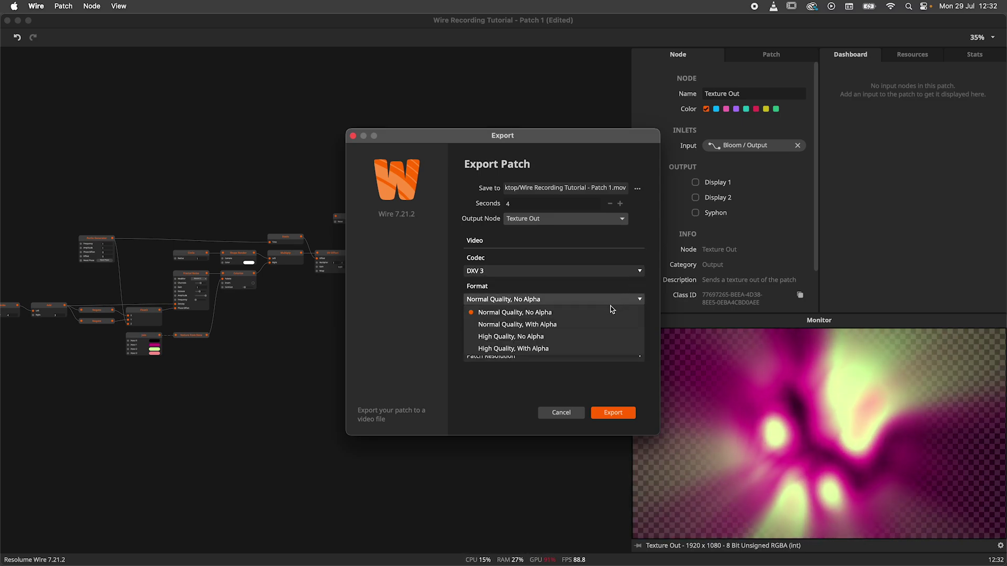
{"action": "left_click", "coordinate": [557, 325]}
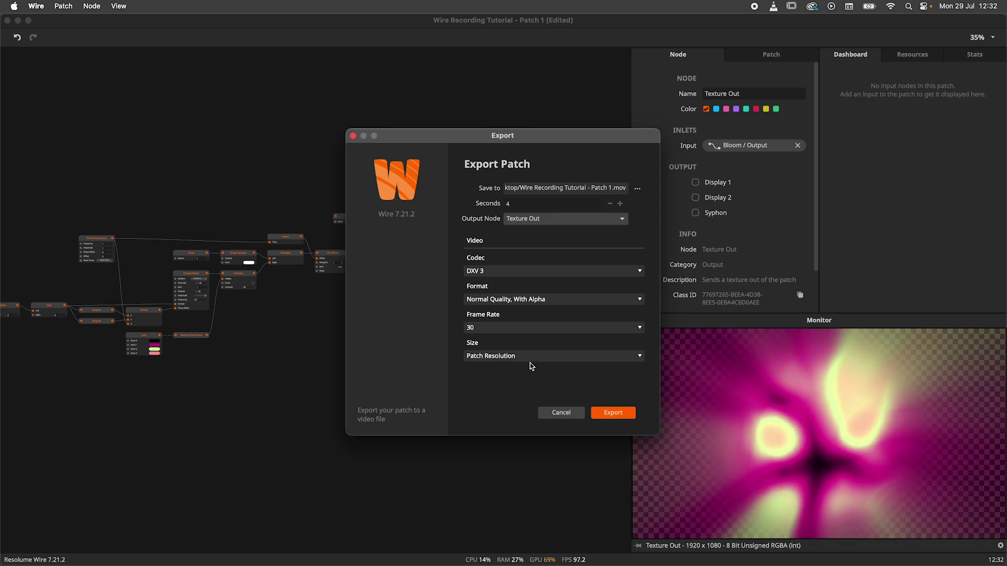
Keep the export size at Patch Resolution and render the movie file
{"action": "left_click", "coordinate": [532, 360]}
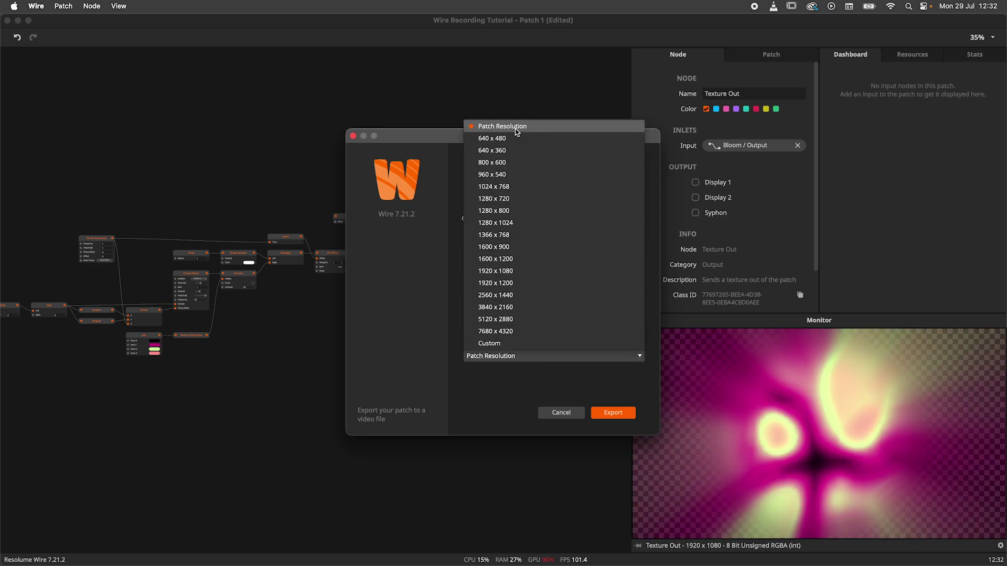
{"action": "left_click", "coordinate": [519, 381]}
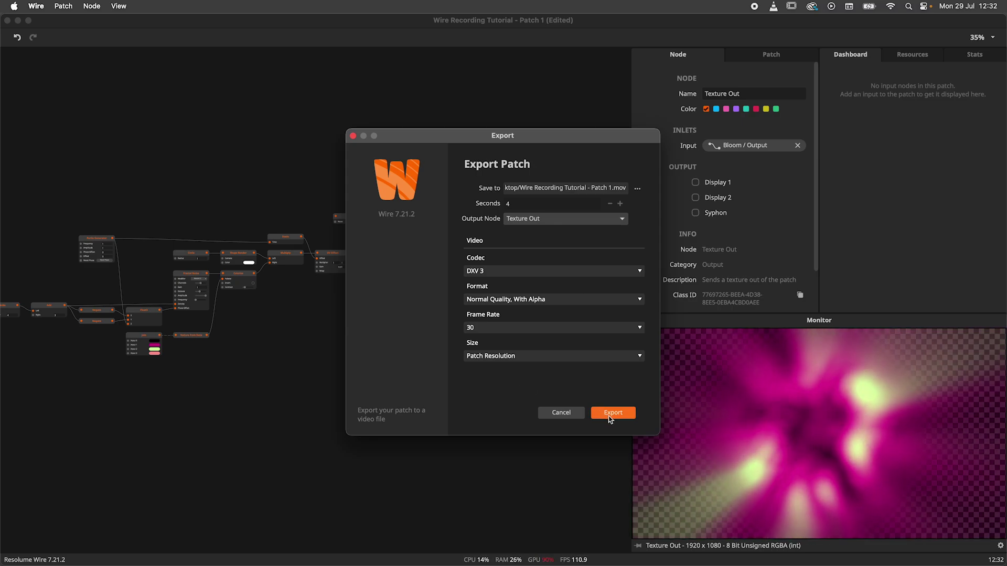
{"action": "left_click", "coordinate": [610, 414]}
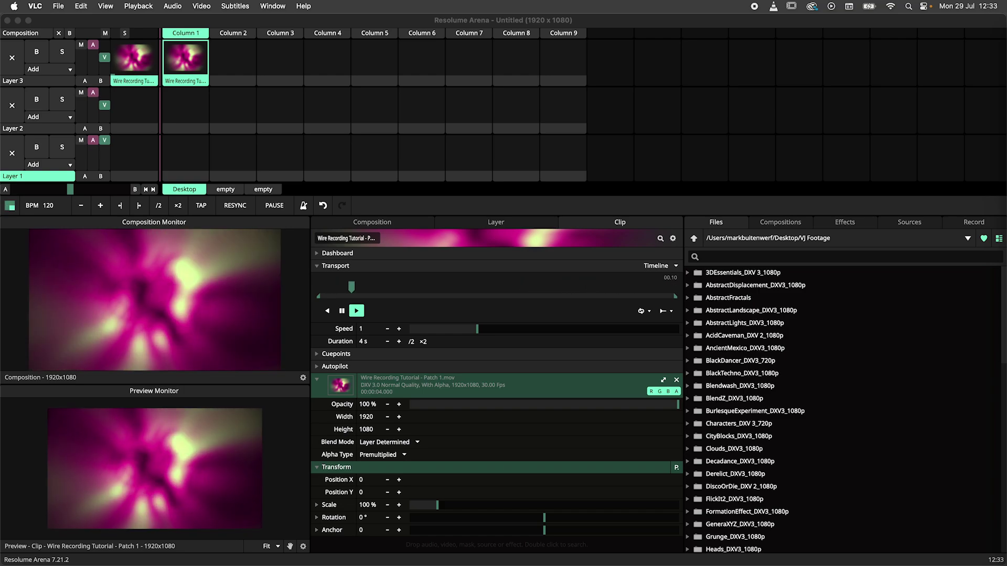
Switch to Resolume Arena to play the exported Patch 1 clip
{"action": "left_click", "coordinate": [193, 83]}
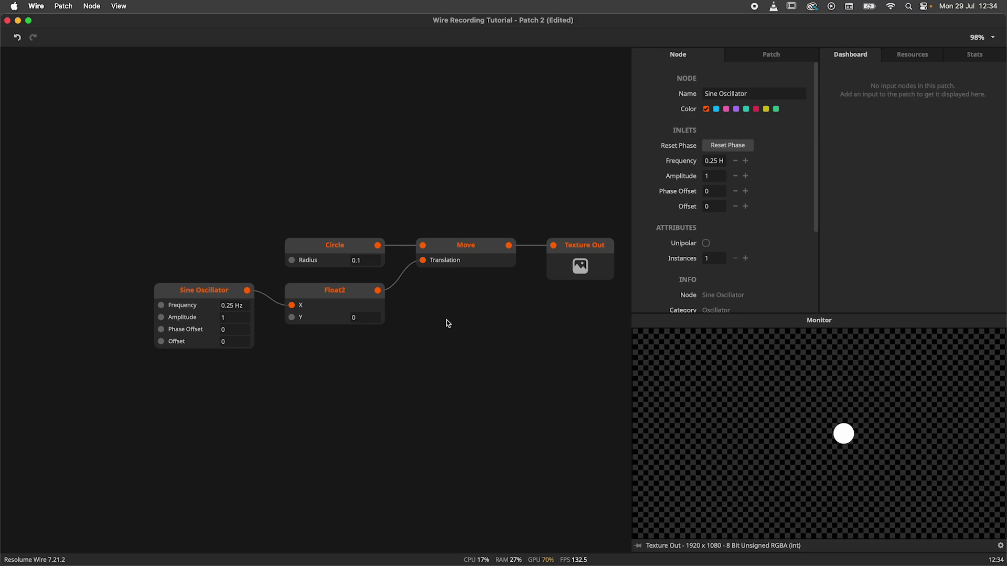
Expose the Reset Phase inlet on the Sine Oscillator node
{"action": "left_click", "coordinate": [580, 254]}
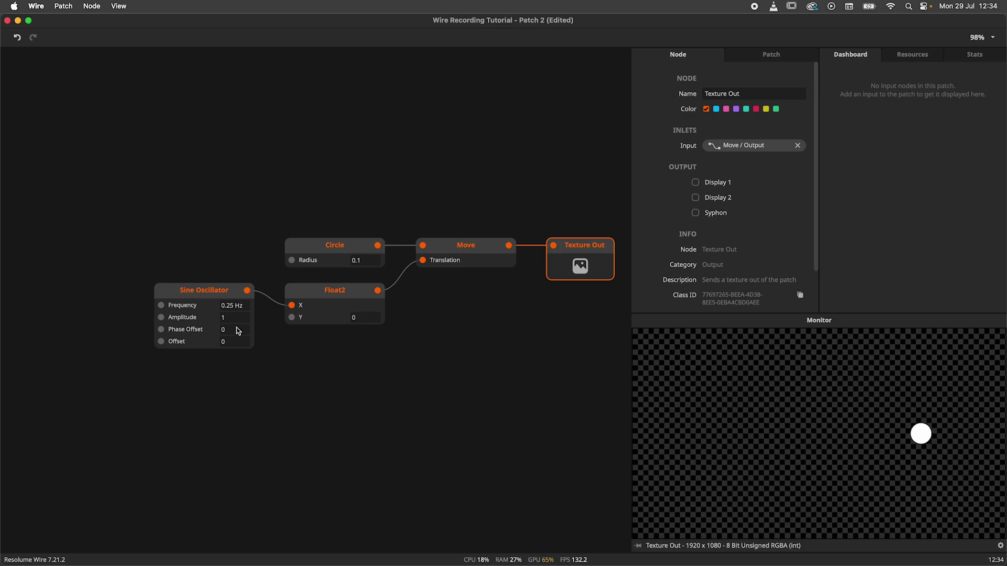
{"action": "right_click", "coordinate": [197, 296]}
{"action": "mouse_move", "coordinate": [309, 369]}
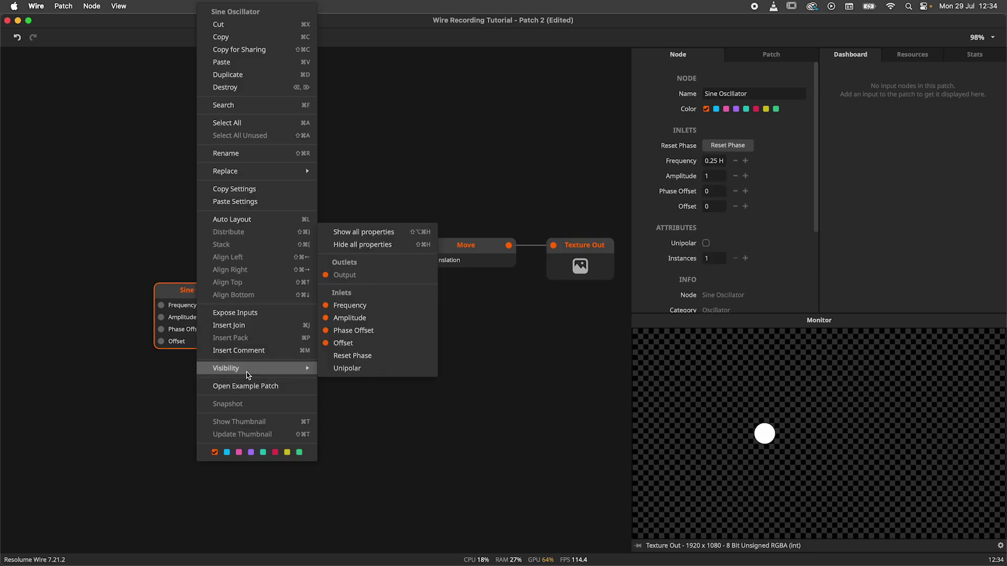
{"action": "left_click", "coordinate": [391, 355]}
{"action": "left_click_drag", "start_coordinate": [267, 404], "coordinate": [360, 396]}
Reset the oscillator phase five times so the circle jumps back to centre
{"action": "left_click", "coordinate": [350, 307]}
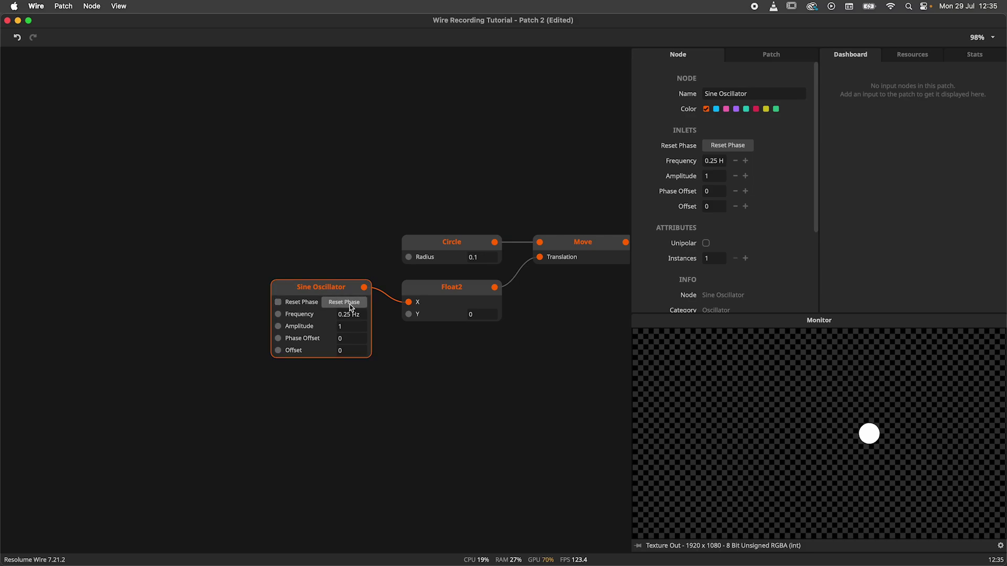
{"action": "left_click", "coordinate": [350, 307]}
{"action": "left_click", "coordinate": [351, 307]}
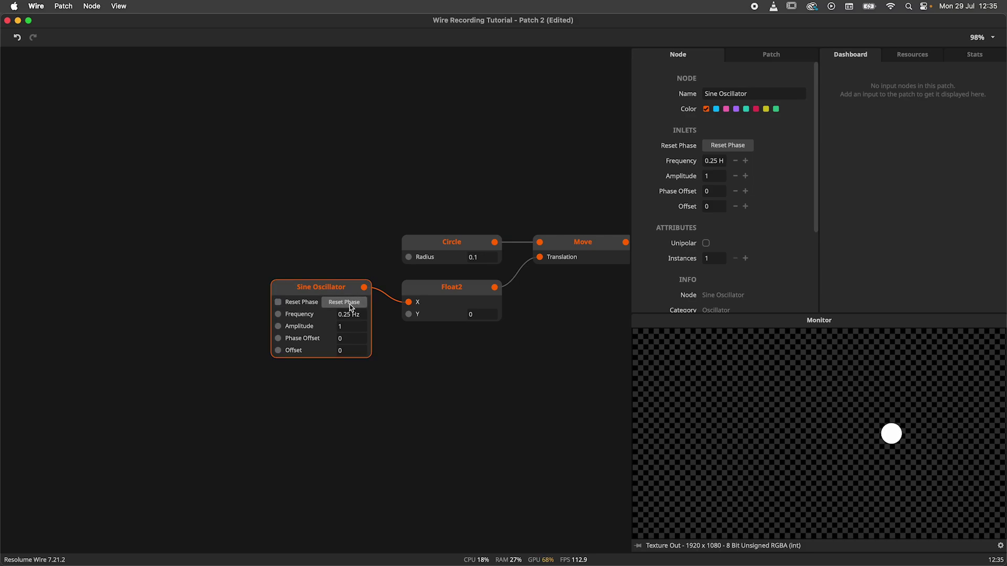
{"action": "left_click", "coordinate": [351, 307]}
{"action": "left_click", "coordinate": [351, 307]}
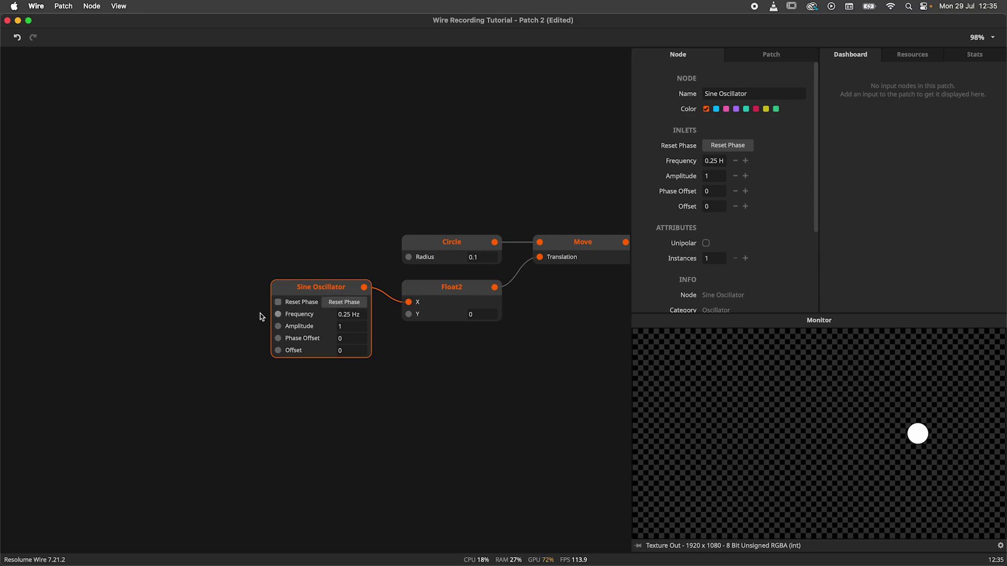
Add a Transport Play node via 'tra' and wire its Play outlet into Reset Phase
{"action": "double_click", "coordinate": [160, 313]}
{"action": "type", "text": "tra"}
{"action": "left_click", "coordinate": [191, 353]}
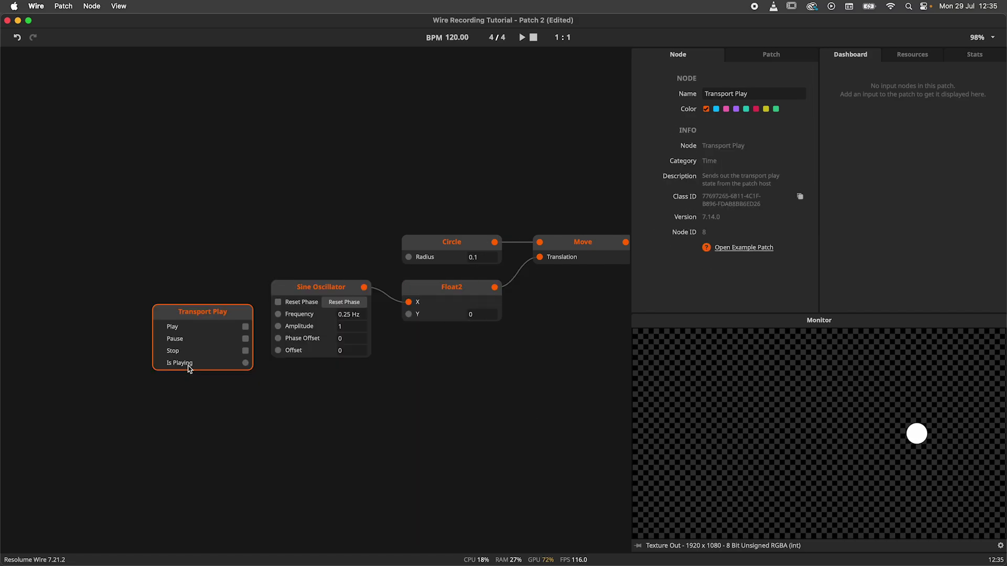
{"action": "left_click_drag", "start_coordinate": [200, 326], "coordinate": [278, 303]}
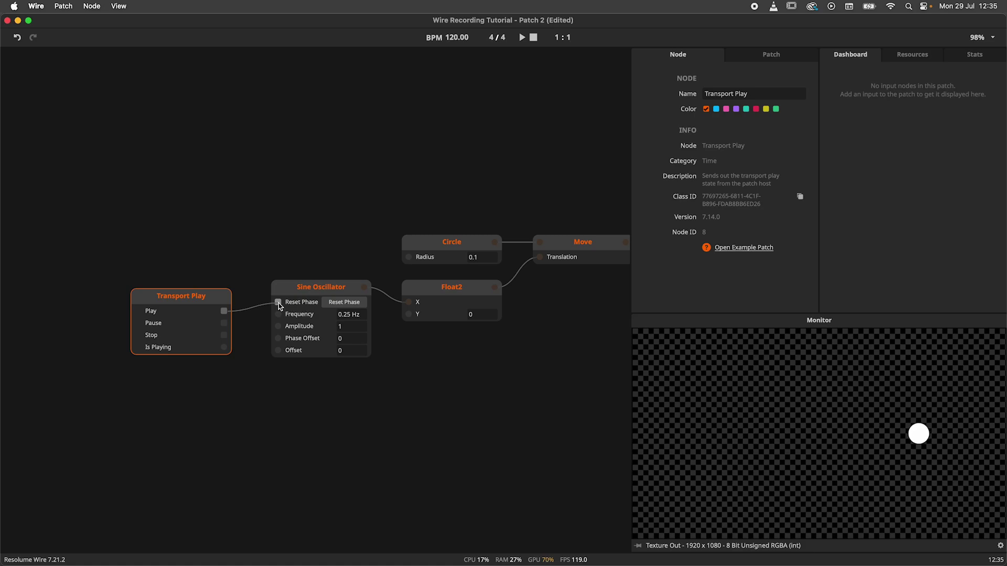
{"action": "left_click_drag", "start_coordinate": [178, 300], "coordinate": [189, 291]}
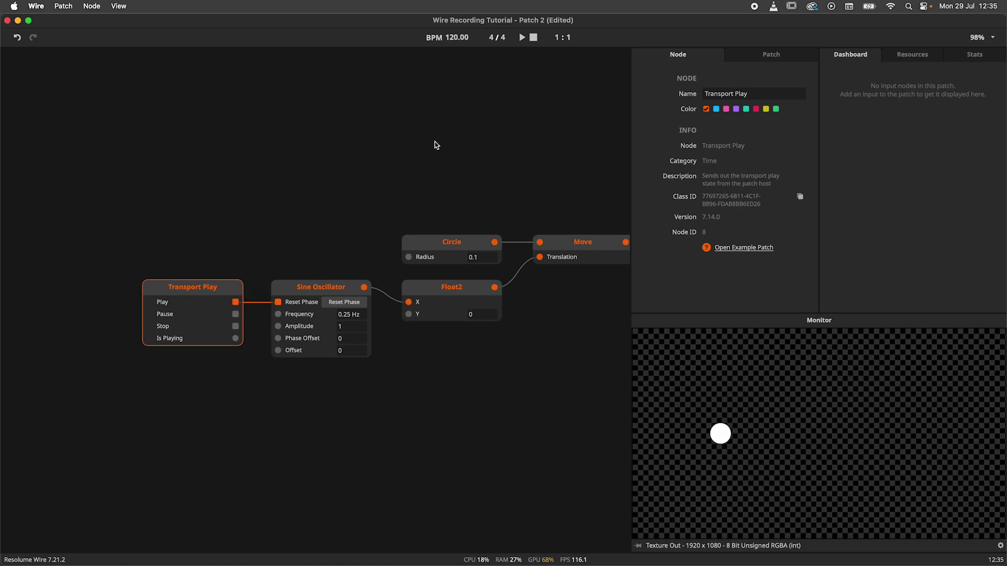
Start and stop transport playback repeatedly to confirm the circle's motion restarts
{"action": "left_click", "coordinate": [521, 38]}
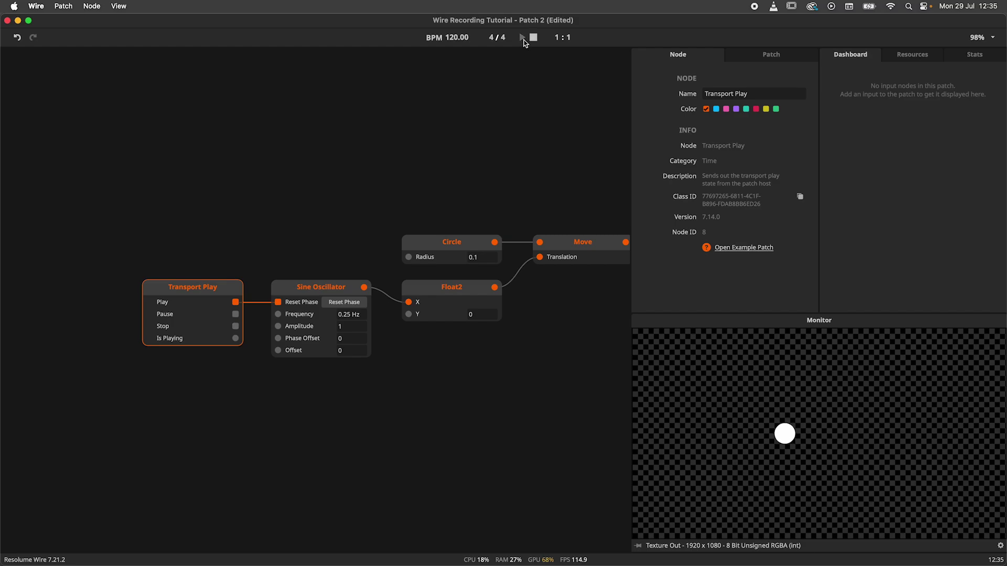
{"action": "left_click", "coordinate": [524, 38]}
{"action": "left_click", "coordinate": [533, 38]}
{"action": "left_click", "coordinate": [522, 37]}
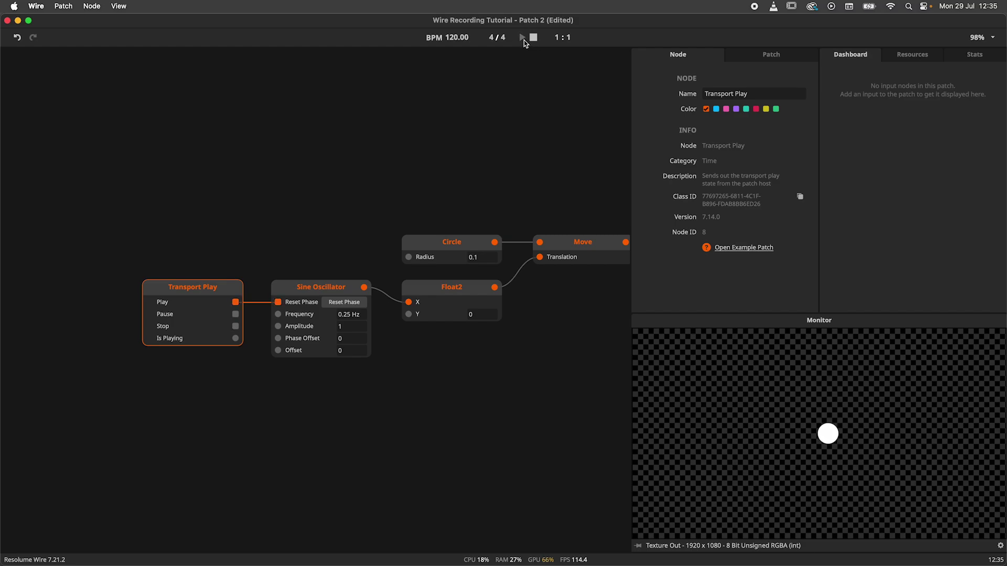
{"action": "left_click", "coordinate": [533, 38]}
{"action": "left_click", "coordinate": [523, 38]}
{"action": "left_click", "coordinate": [533, 39]}
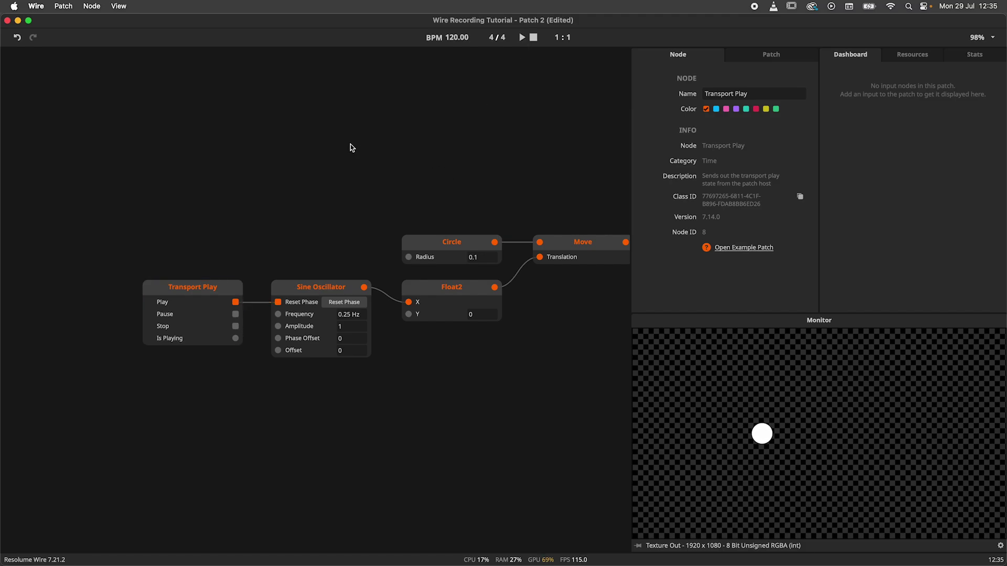
Export Patch 2 with length 1/0.25 seconds (4 s) as DXV 3 With Alpha
{"action": "key", "text": "super+e"}
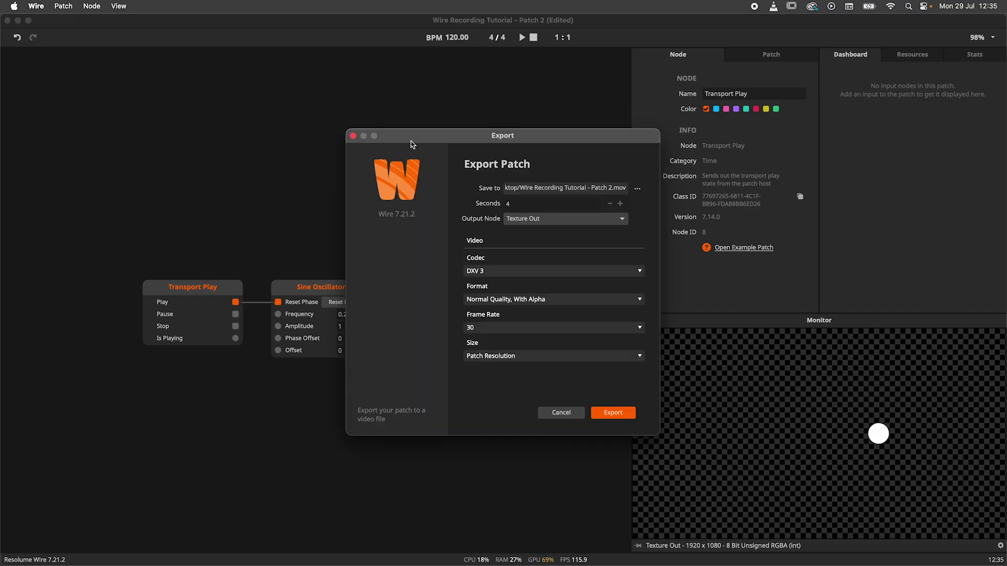
{"action": "left_click_drag", "start_coordinate": [411, 142], "coordinate": [469, 149]}
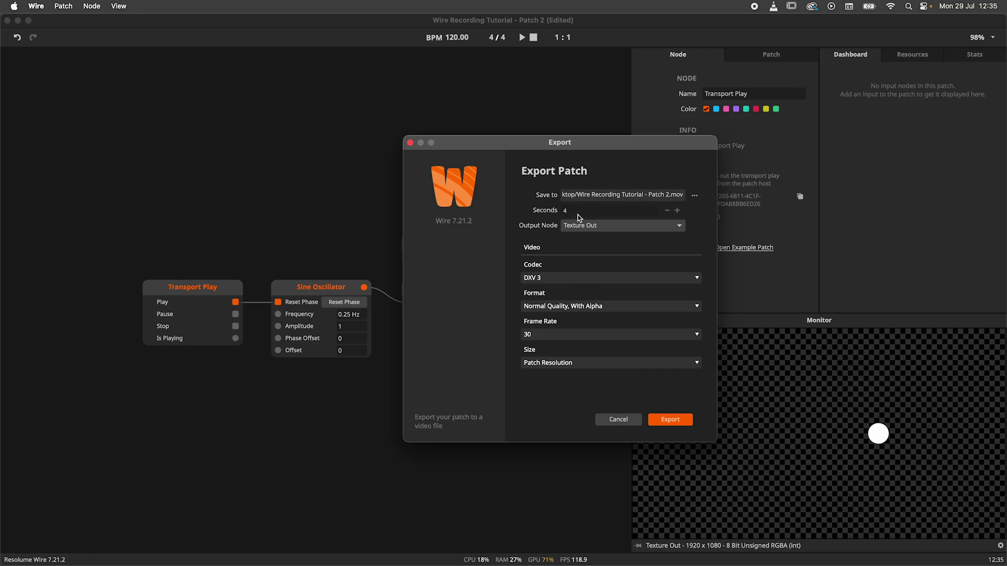
{"action": "double_click", "coordinate": [578, 213]}
{"action": "type", "text": "0"}
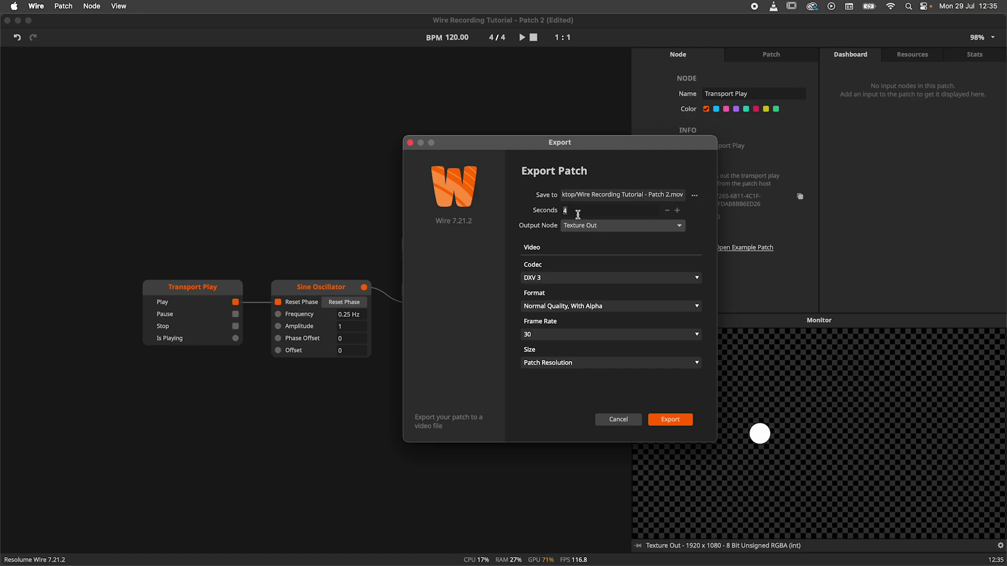
{"action": "type", "text": "/"}
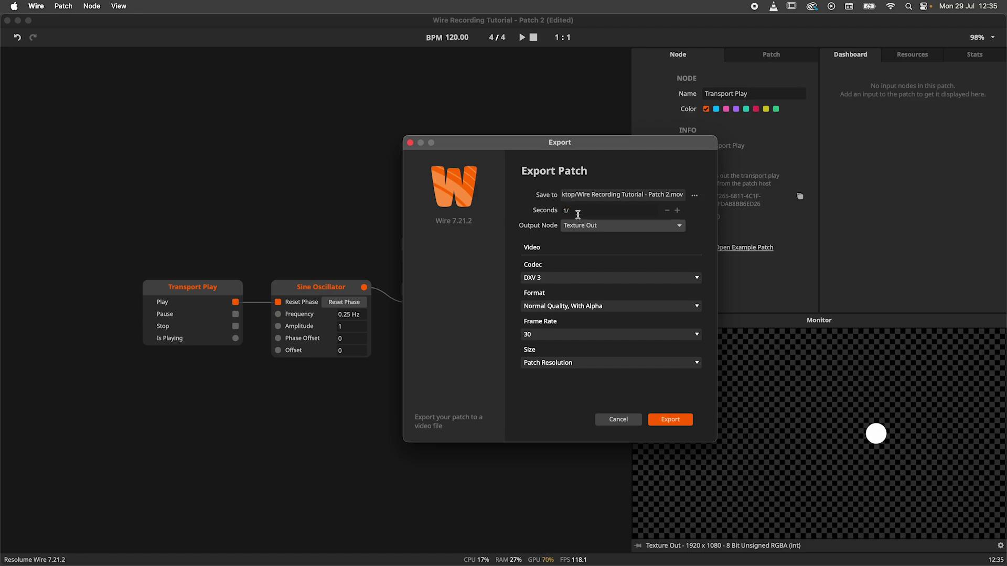
{"action": "type", "text": "0.25"}
{"action": "left_click", "coordinate": [675, 420]}
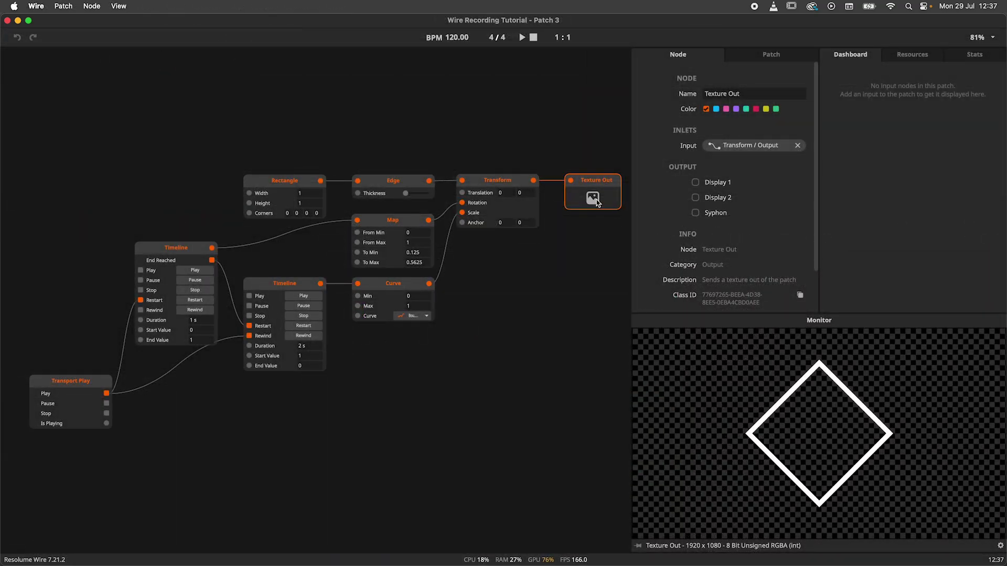
Preview the spinning square and inspect both Timeline nodes and the Map node's scaling
{"action": "left_click", "coordinate": [522, 38]}
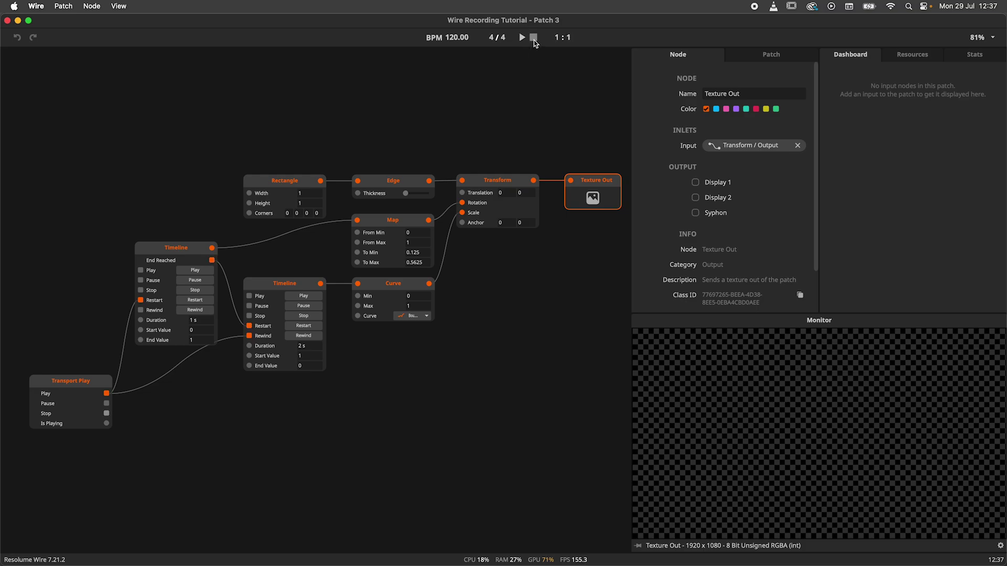
{"action": "left_click", "coordinate": [522, 38]}
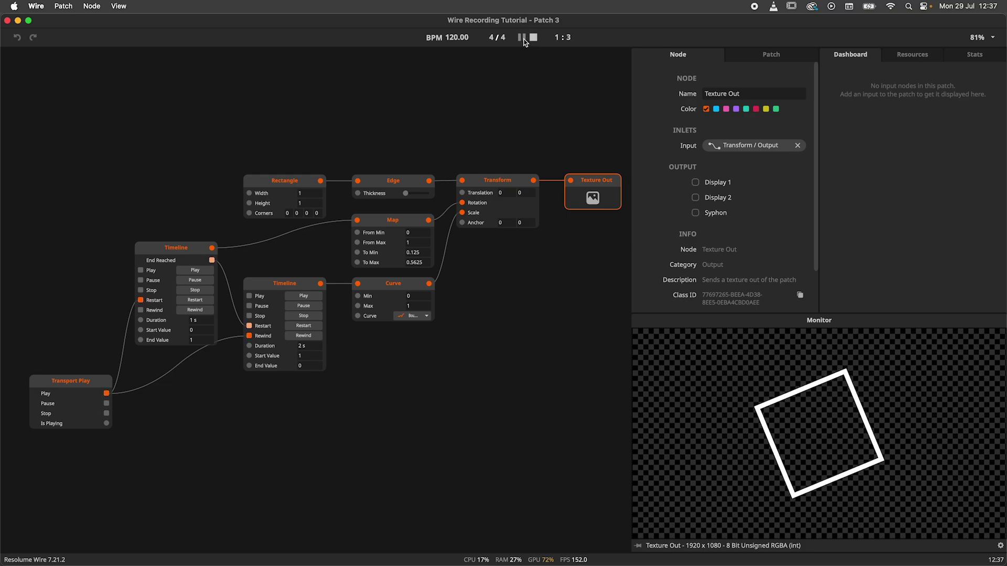
{"action": "left_click", "coordinate": [164, 262]}
{"action": "left_click", "coordinate": [280, 287]}
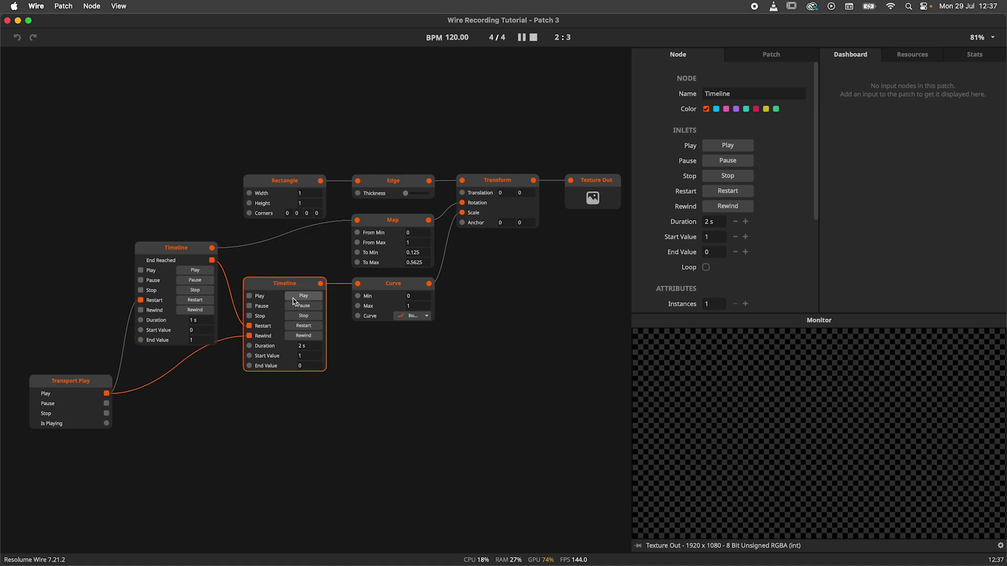
{"action": "left_click", "coordinate": [376, 253]}
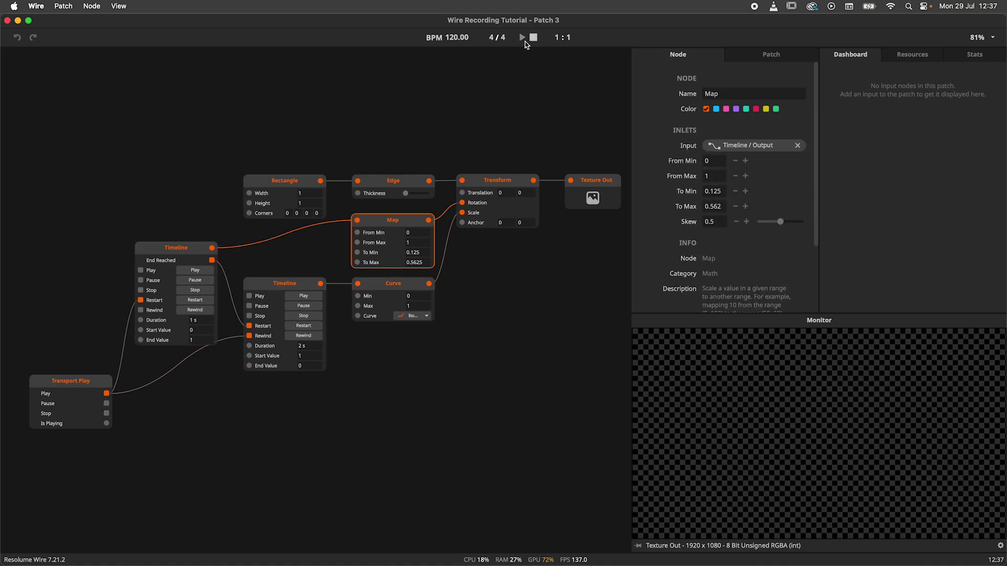
{"action": "left_click", "coordinate": [523, 39]}
Export Patch 3 as a 3-second DXV 3 alpha movie
{"action": "key", "text": "super+e"}
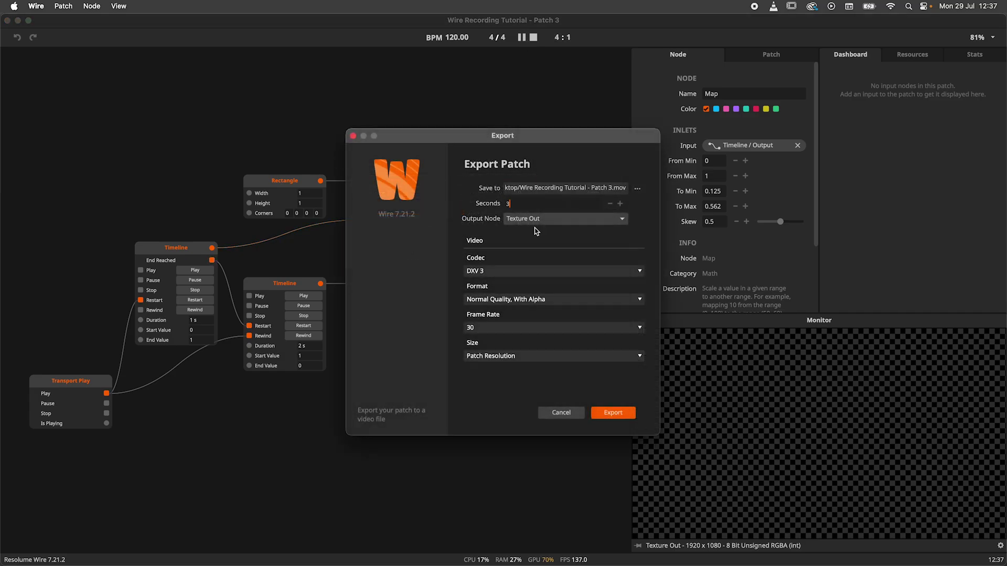
{"action": "left_click", "coordinate": [613, 413]}
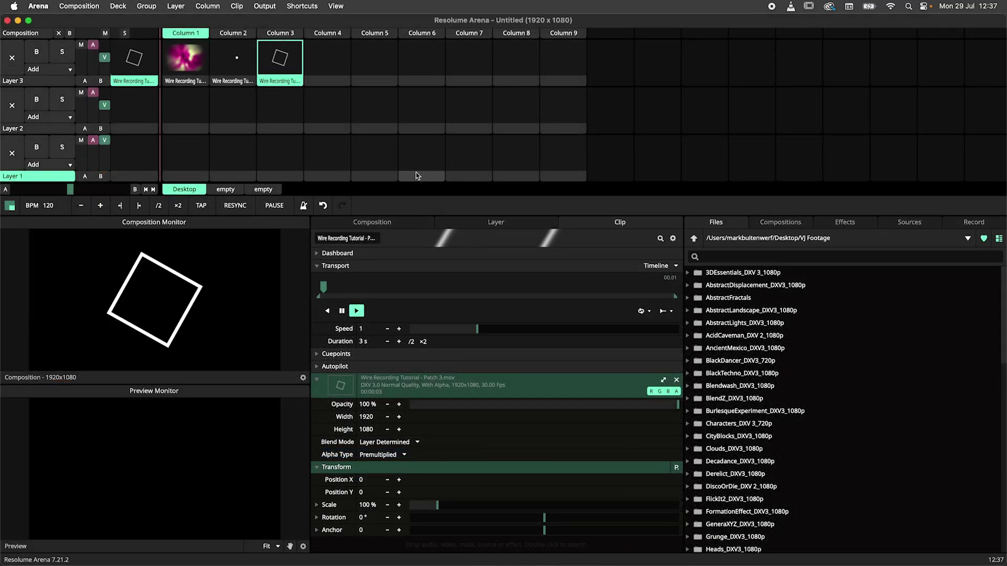